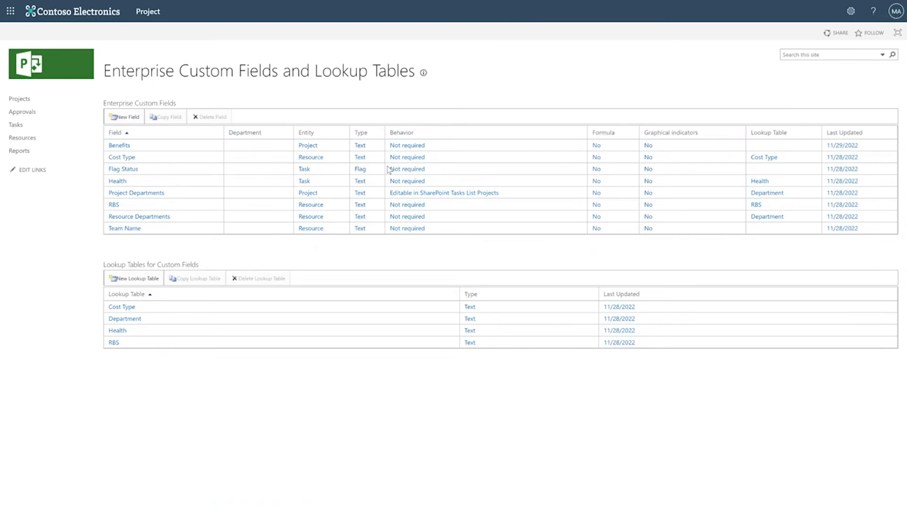
Step: Open the Accelerated Growth project's schedule from the Project Center and zoom out its Gantt chart to review the whole plan
click(43, 100)
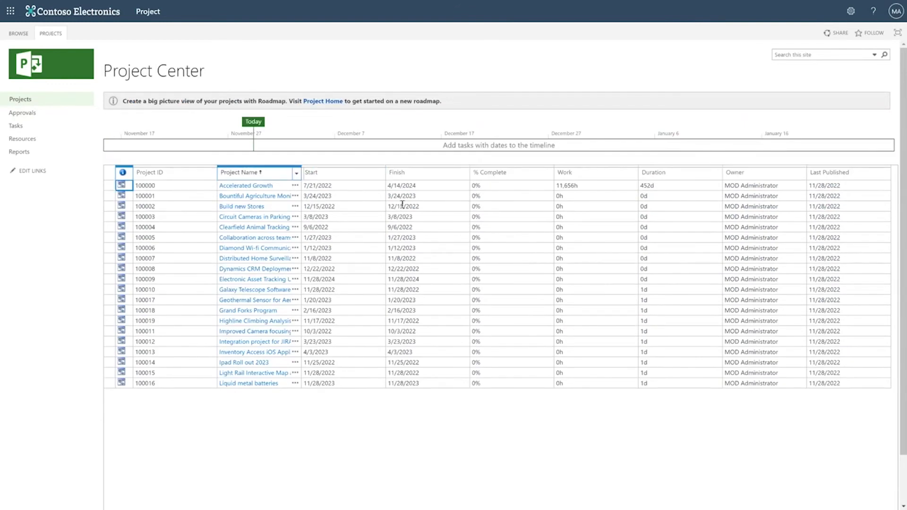
click(236, 187)
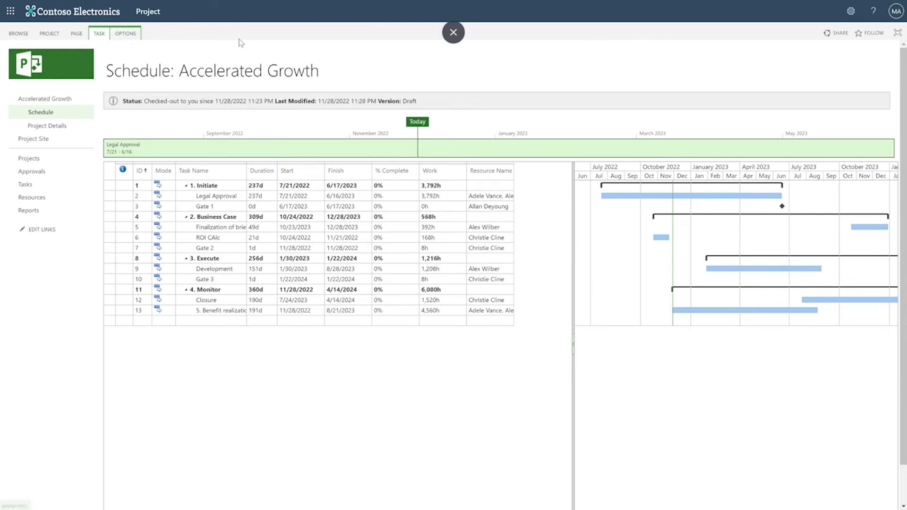
click(99, 34)
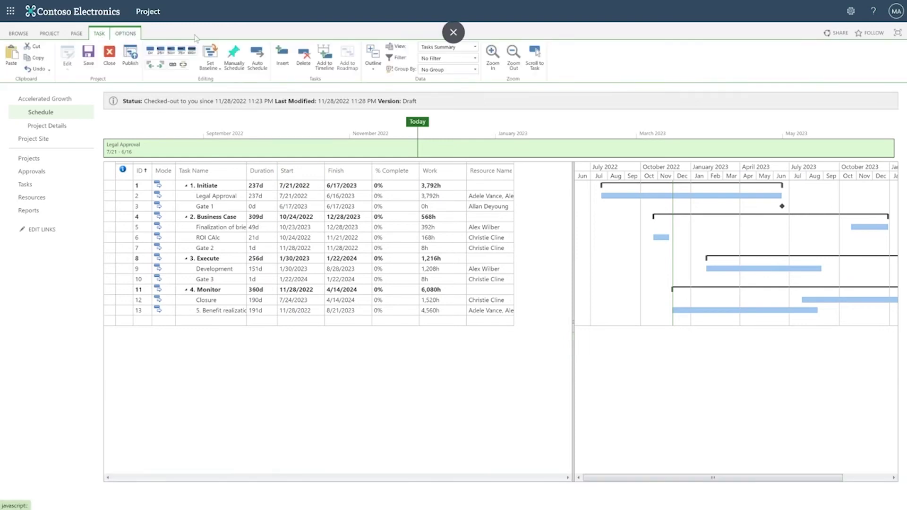
click(515, 62)
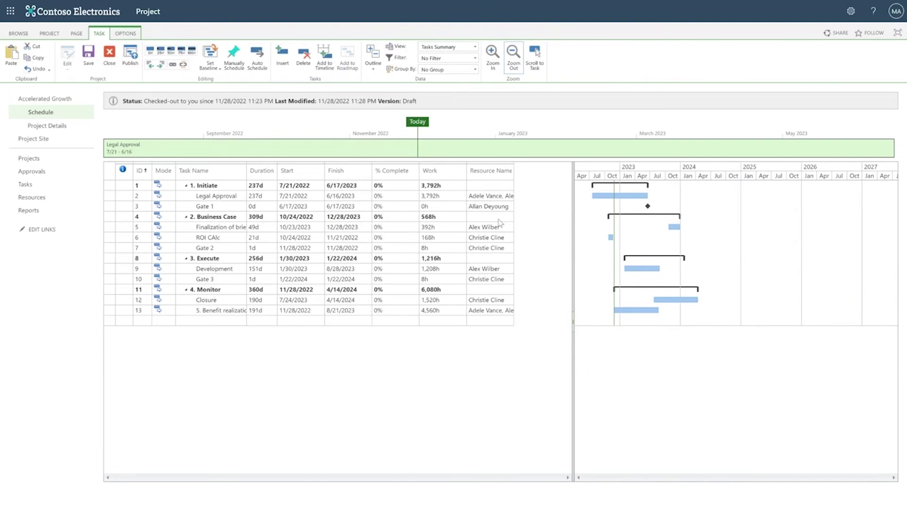
Step: Review the resources on the Accelerated Growth project team, close the team view, and return to the project list
click(45, 33)
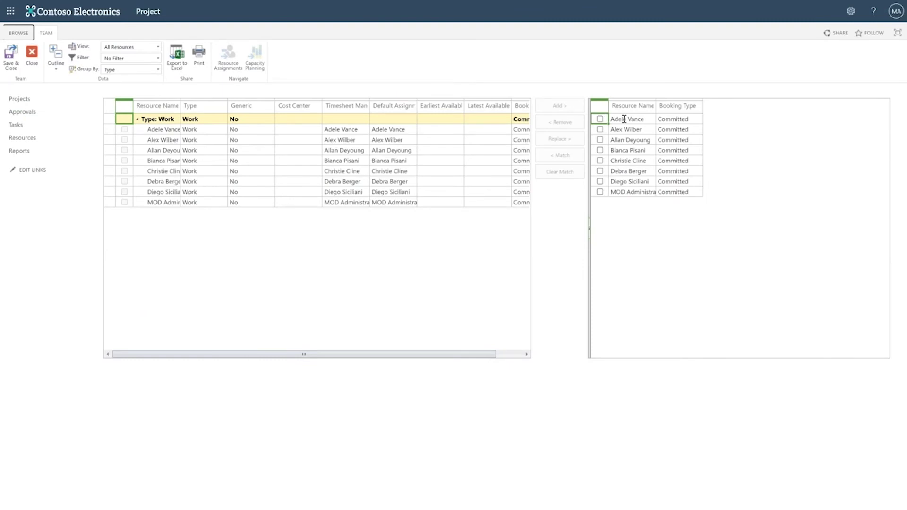
click(31, 56)
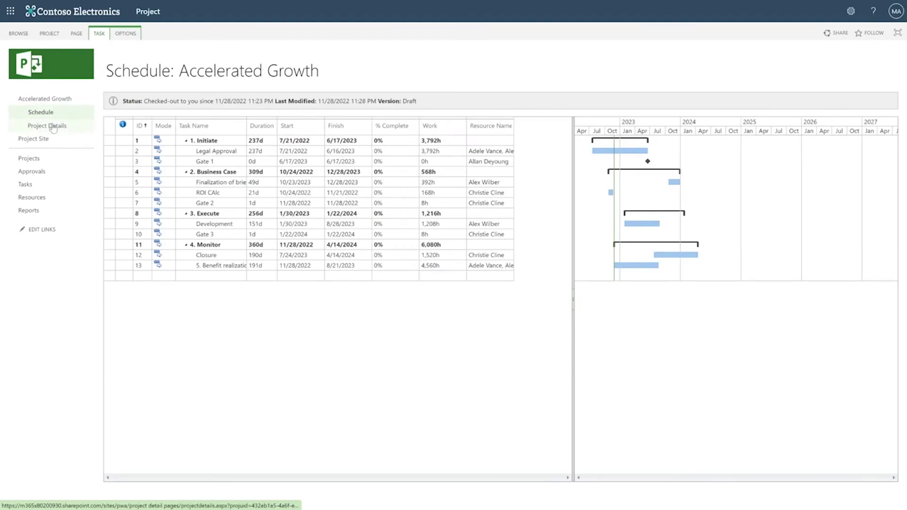
click(37, 162)
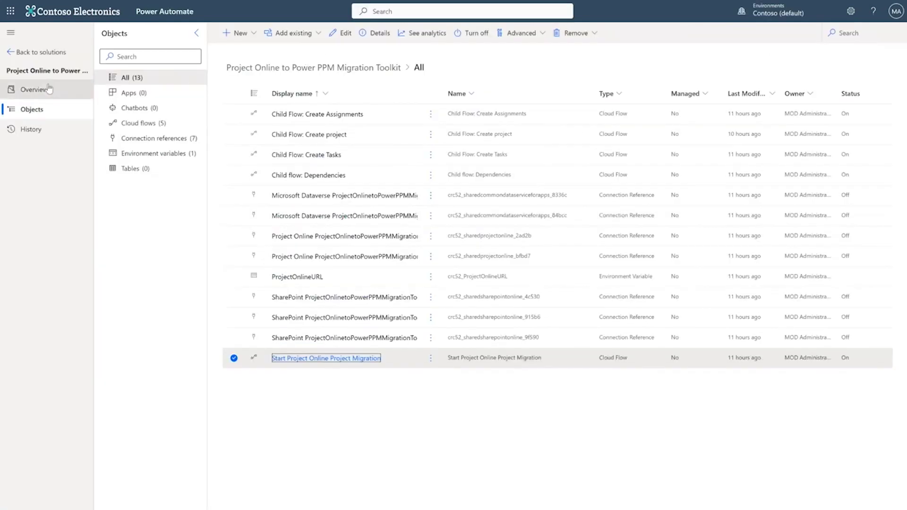
Step: Try choosing ProjectOnlinetoPowerPPMMigrationToolkit_1_0_0_6.zip as the solution file to import in Power Automate, and cancel the import
click(54, 58)
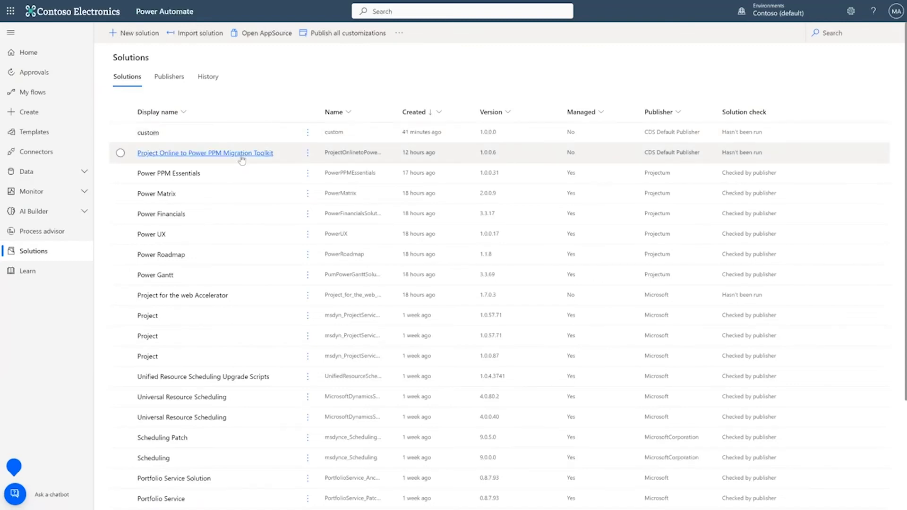
click(199, 34)
click(634, 110)
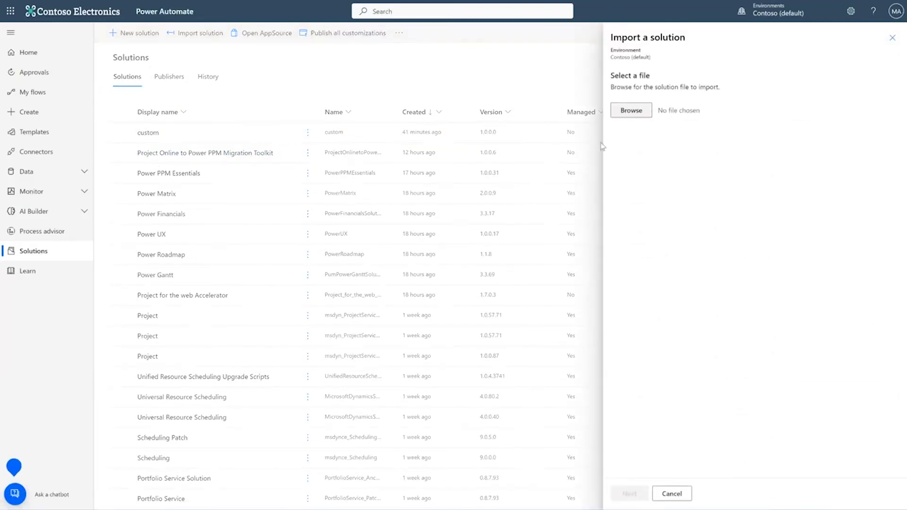
click(207, 85)
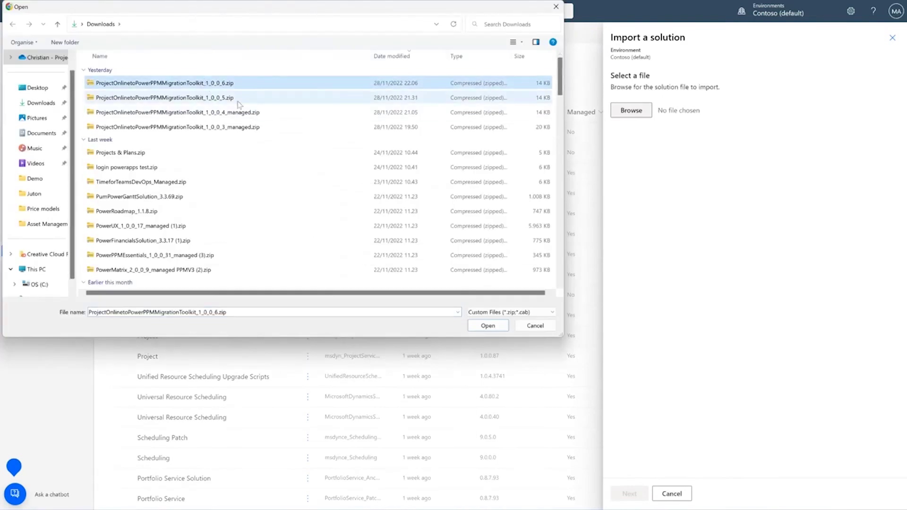
double_click(208, 85)
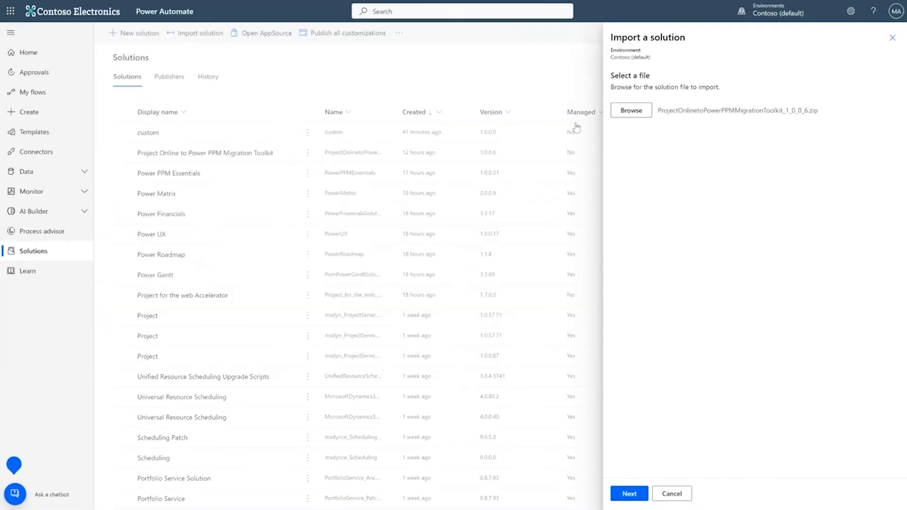
click(682, 494)
click(509, 282)
Step: Examine the current value of the ProjectOnlineURL environment variable in the Project Online to Power PPM Migration Toolkit solution, leaving it unedited
click(228, 152)
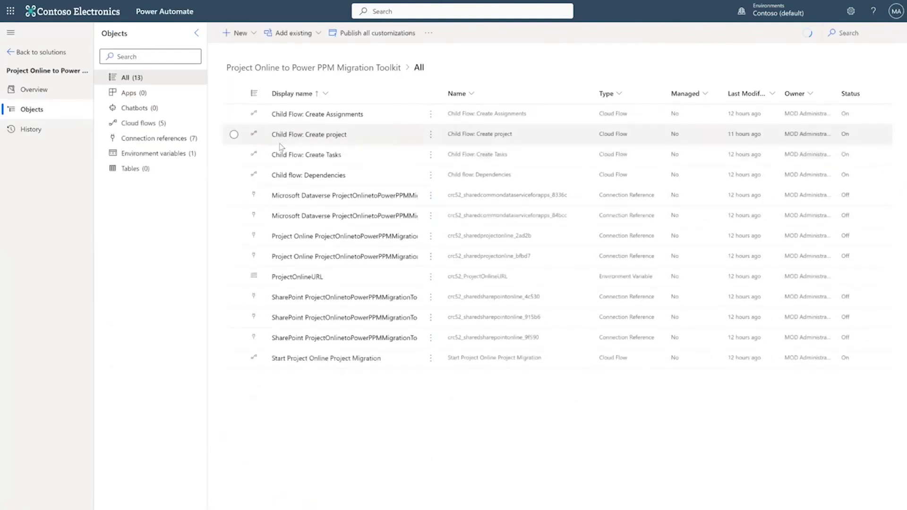
click(303, 278)
click(783, 314)
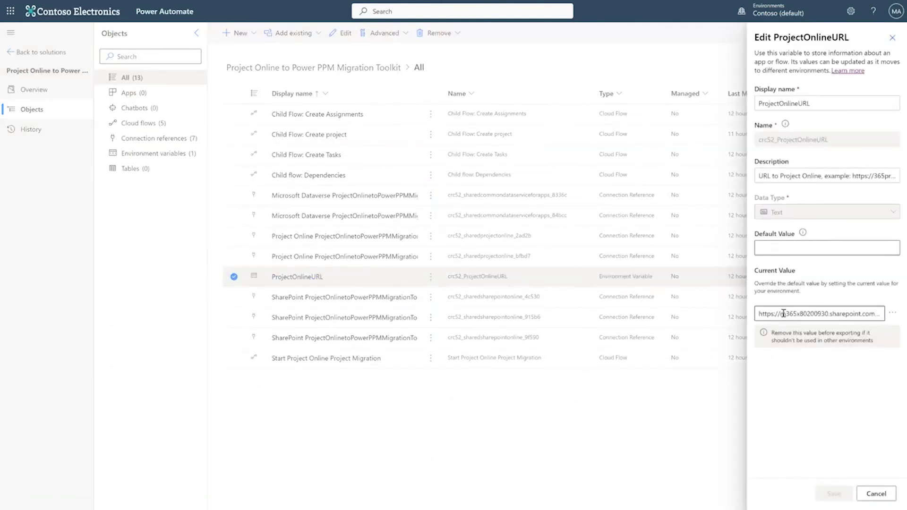
drag(762, 315, 865, 313)
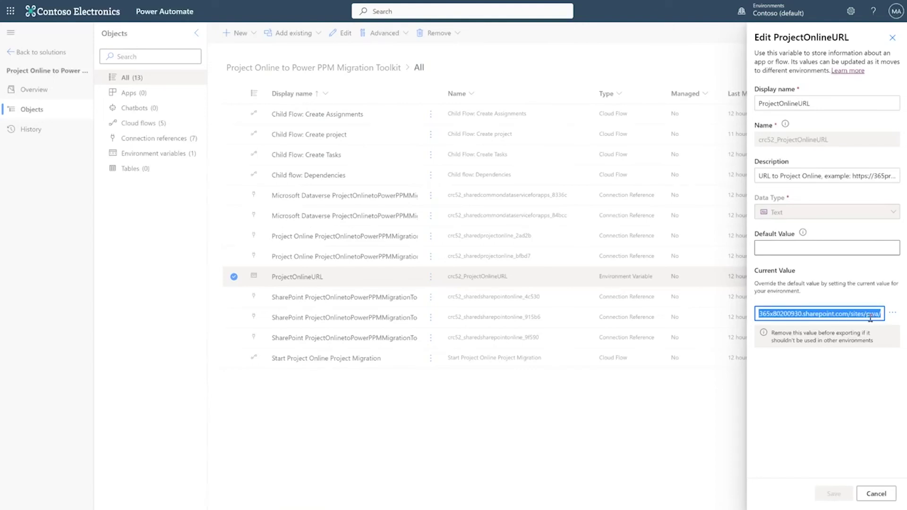
click(870, 316)
click(875, 497)
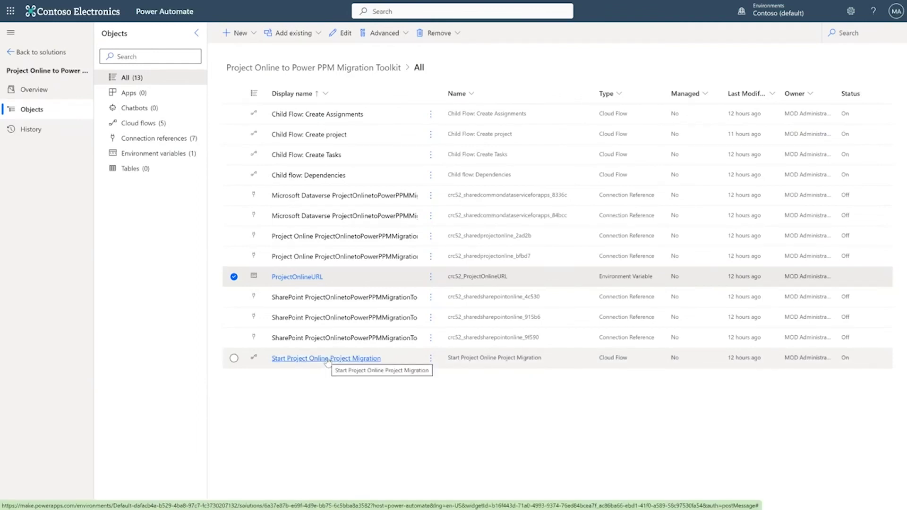
Step: Inspect the Benefits field mapping in the Child Flow: Create project action that updates or creates Dataverse projects, and leave without saving
click(305, 136)
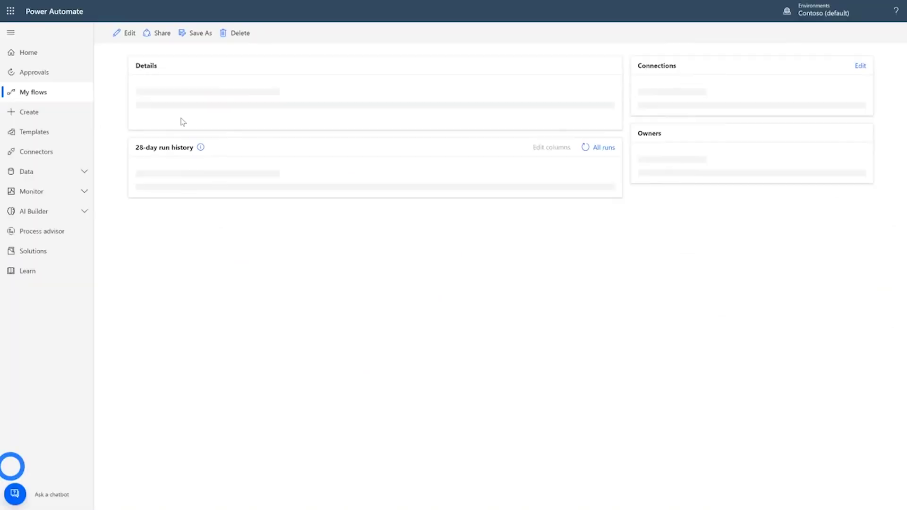
click(122, 32)
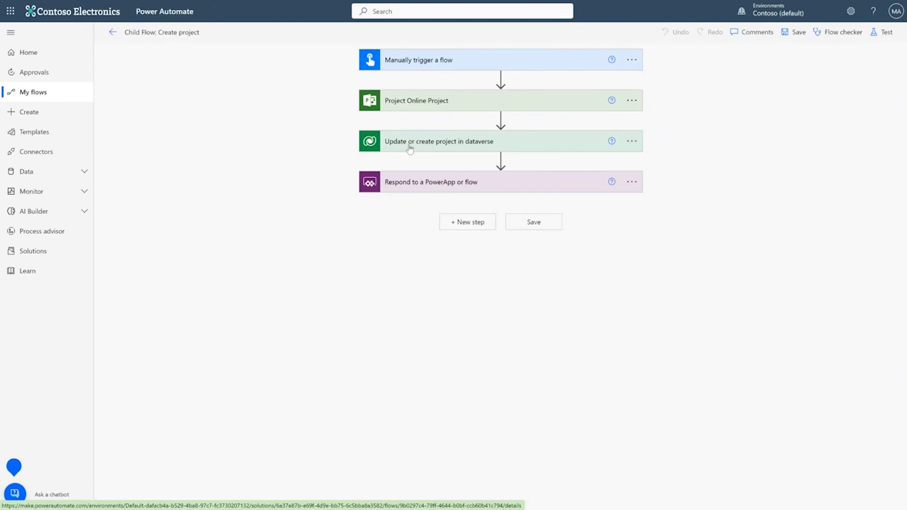
click(408, 141)
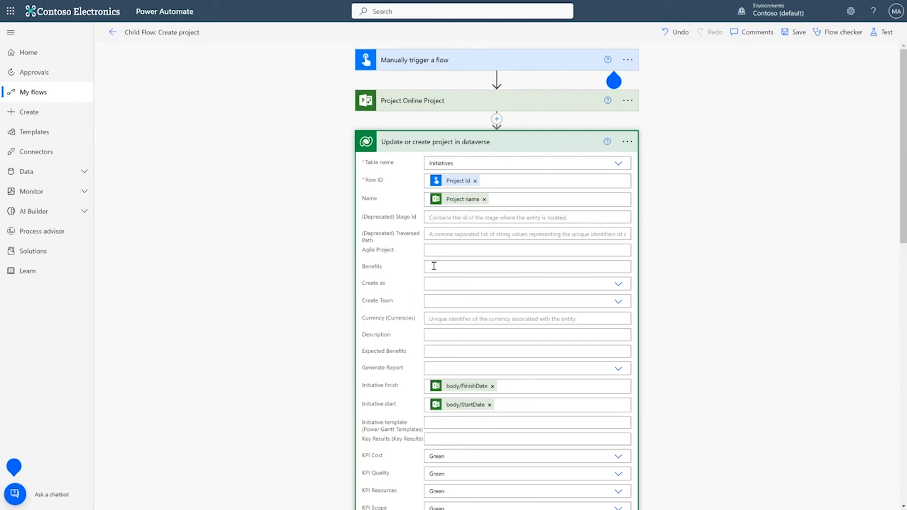
click(436, 266)
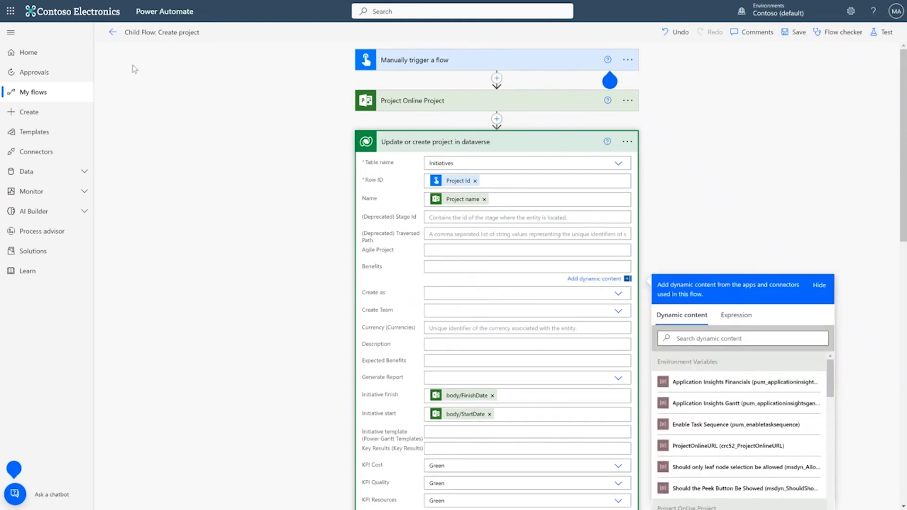
click(112, 32)
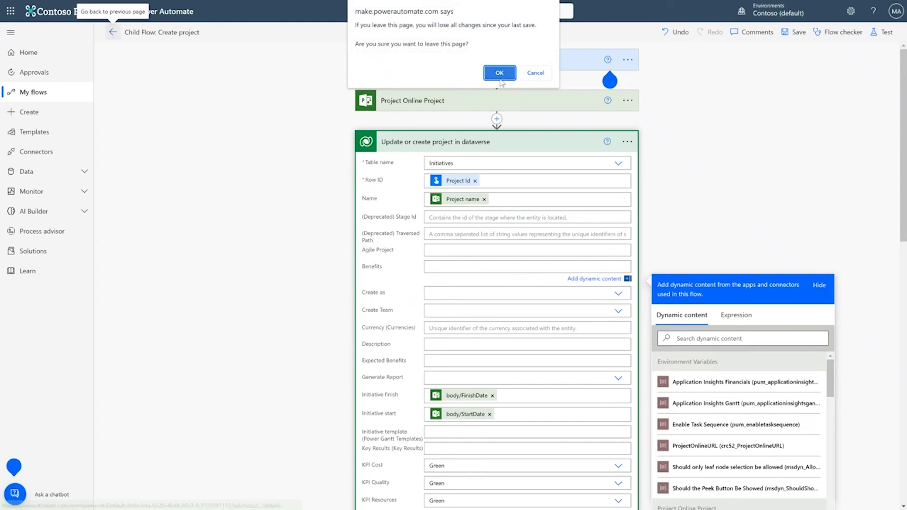
click(500, 82)
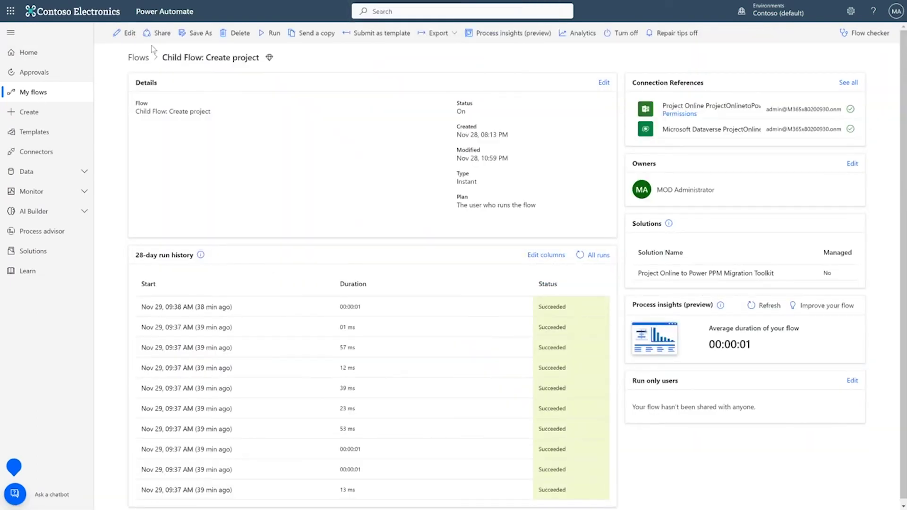
Step: Run the Start Project Online Project Migration flow from the Project Online to Power PPM Migration Toolkit solution
click(33, 251)
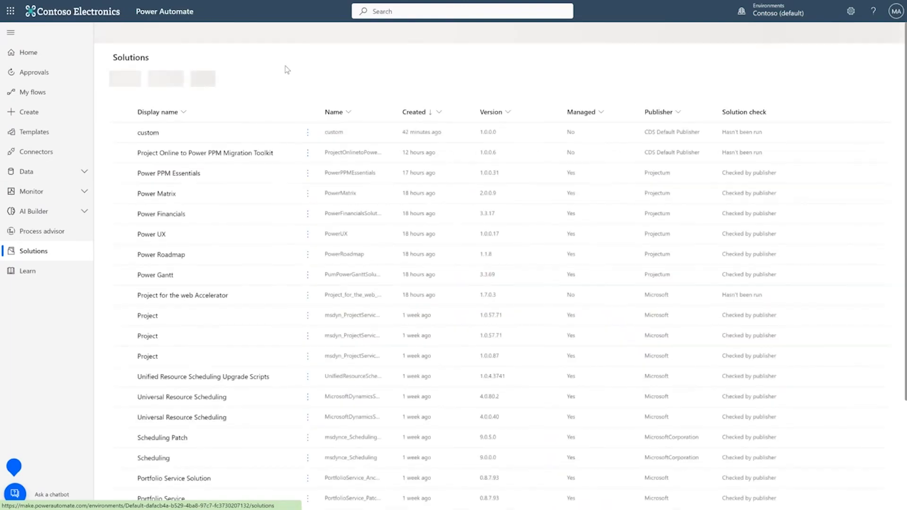
click(234, 153)
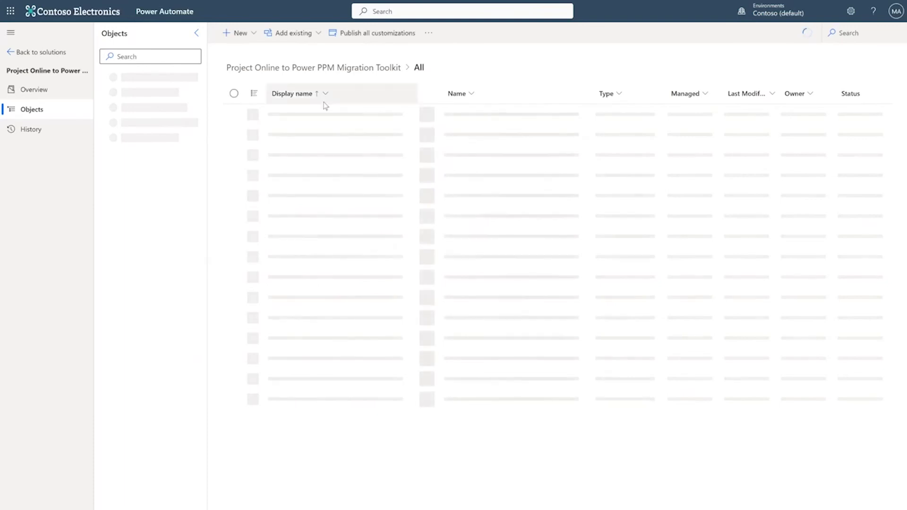
click(366, 365)
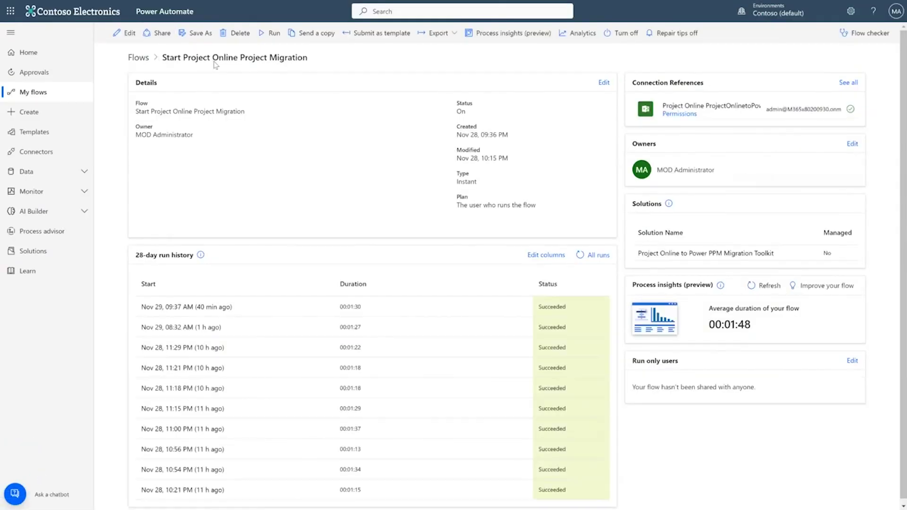
click(267, 34)
click(772, 492)
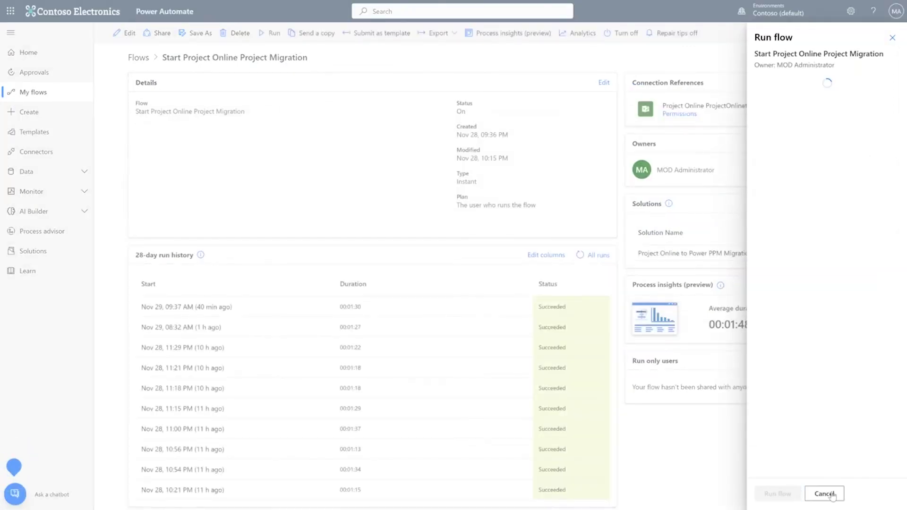
click(619, 314)
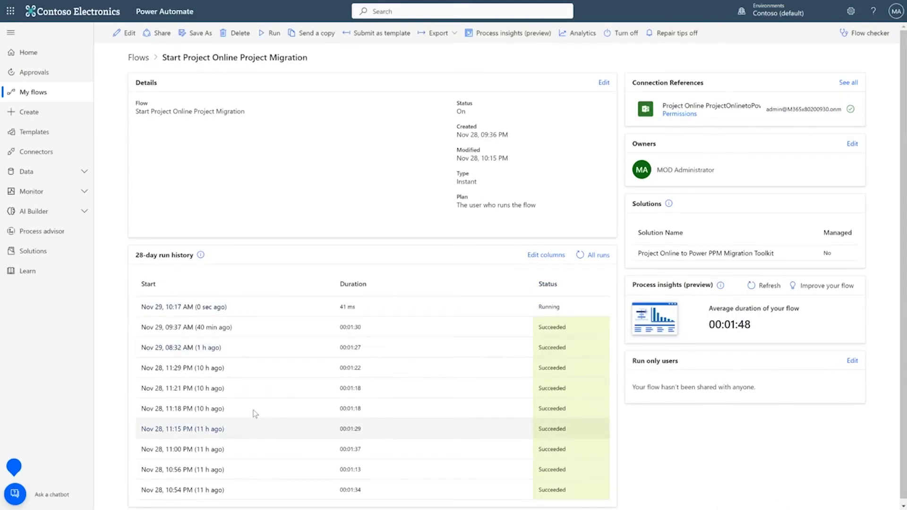
Step: Refresh the migration flow's 28-day run history to check the status of the new run
click(580, 255)
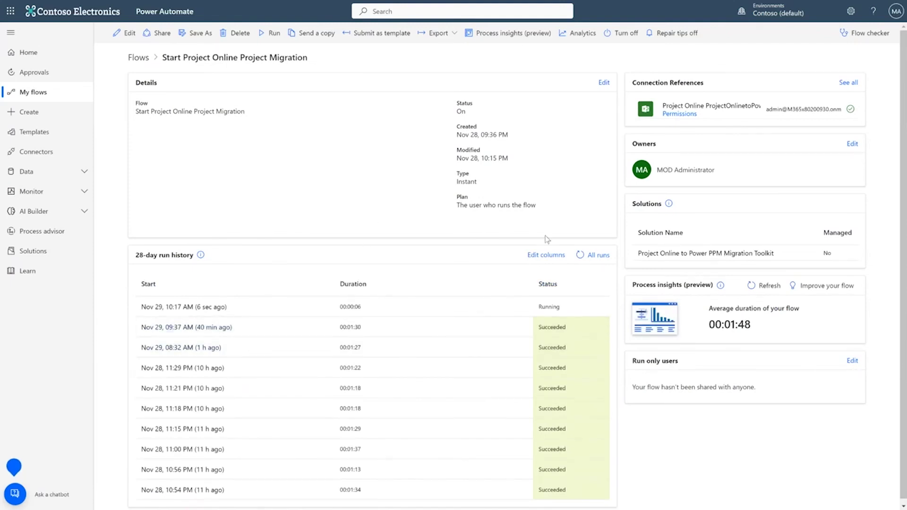
click(580, 255)
click(580, 254)
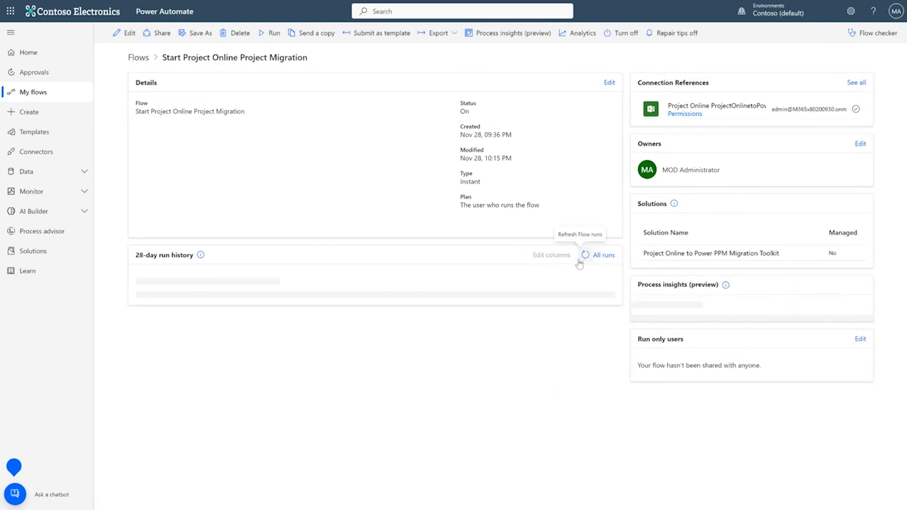
click(584, 255)
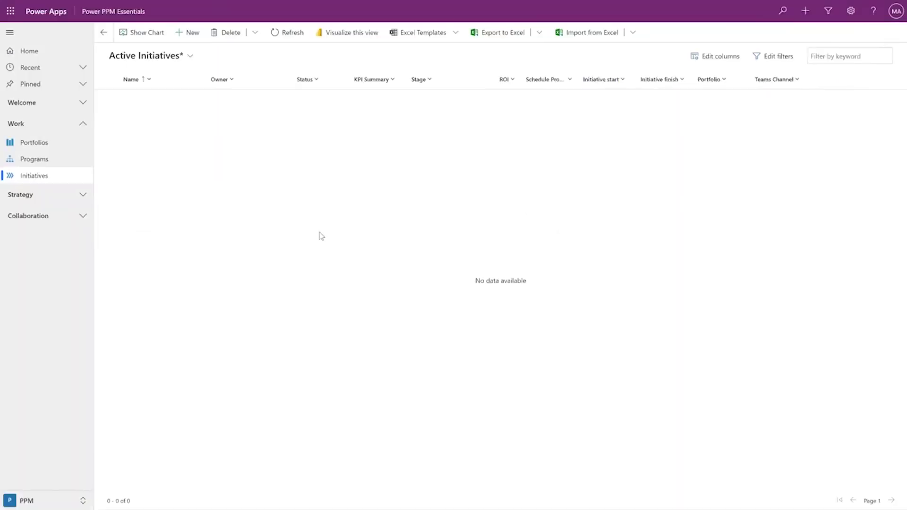
Step: Refresh the Active Initiatives in Power PPM Essentials, and open the Accelerated Growth initiative to view its timeline
click(293, 32)
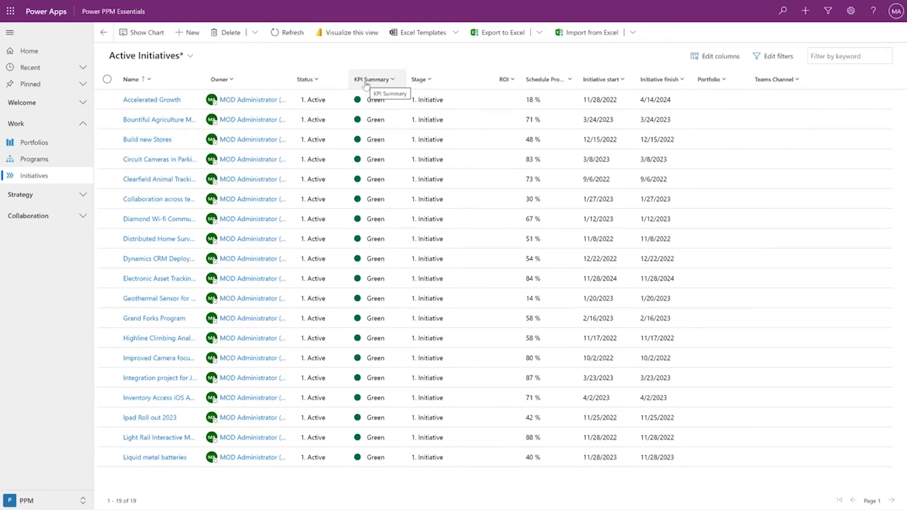
click(134, 101)
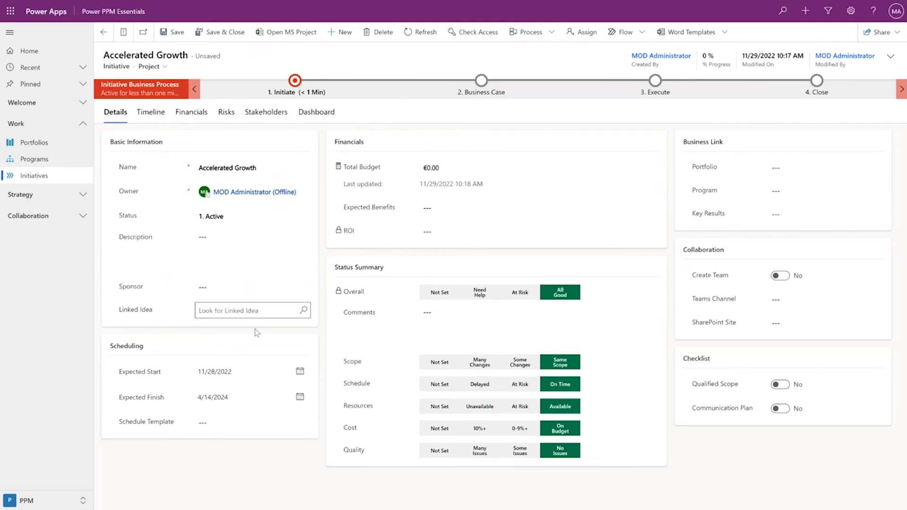
click(157, 118)
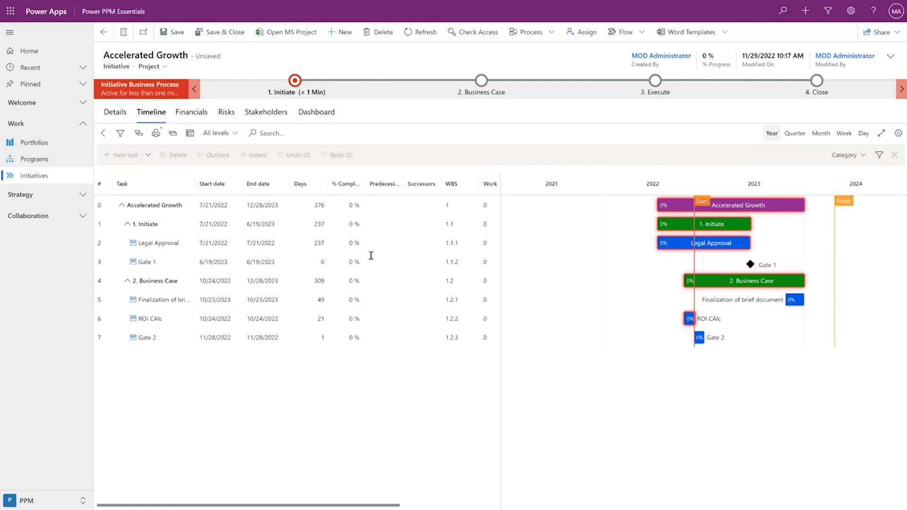
Step: Refresh the Accelerated Growth initiative and check the resource assignments of the migrated tasks in its timeline
click(428, 32)
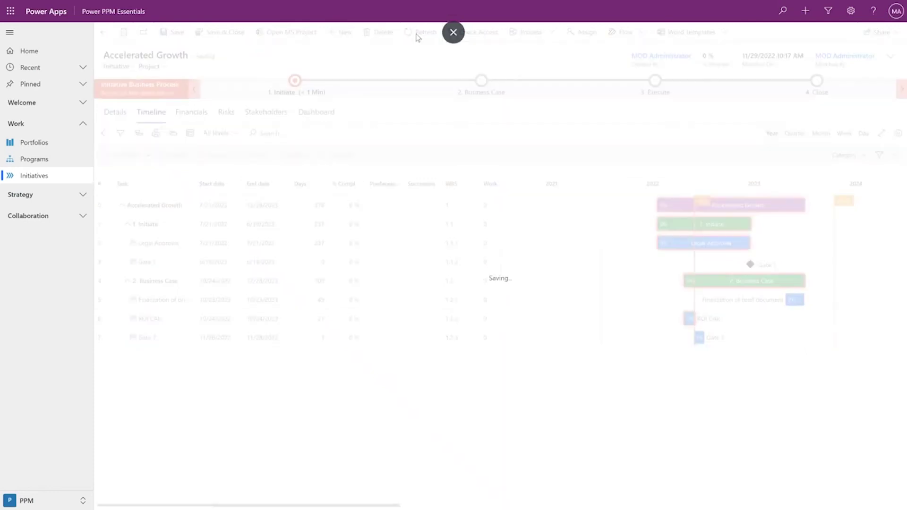
click(151, 112)
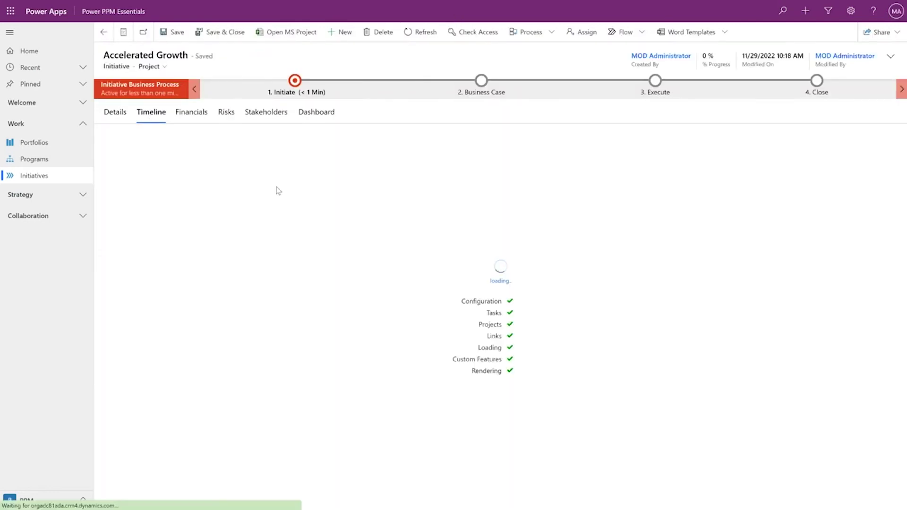
drag(293, 505, 397, 507)
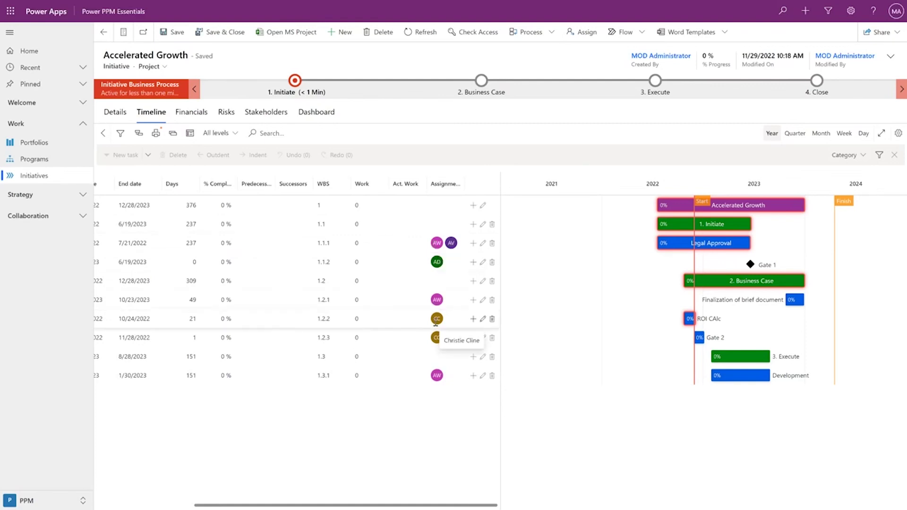
Step: Refresh the initiative once more and examine the full migrated task schedule on the timeline's Gantt chart
click(418, 32)
click(151, 112)
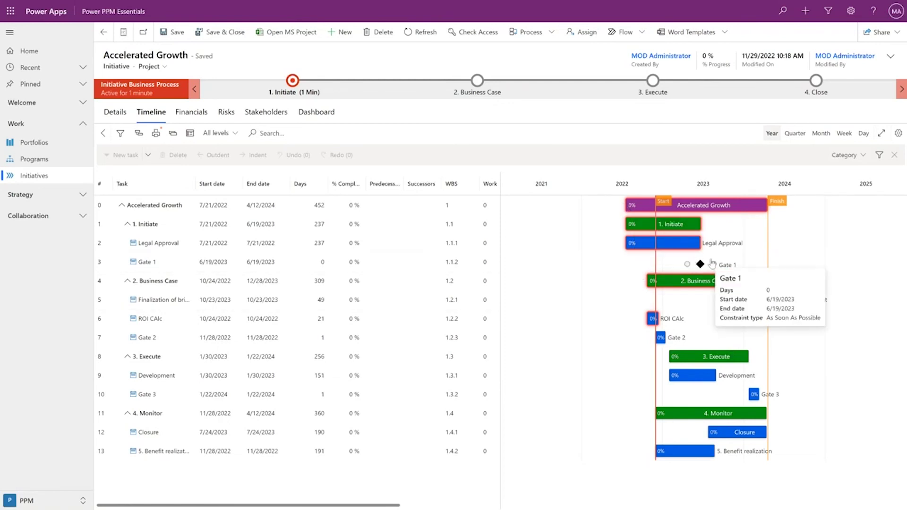
mouse_move(673, 384)
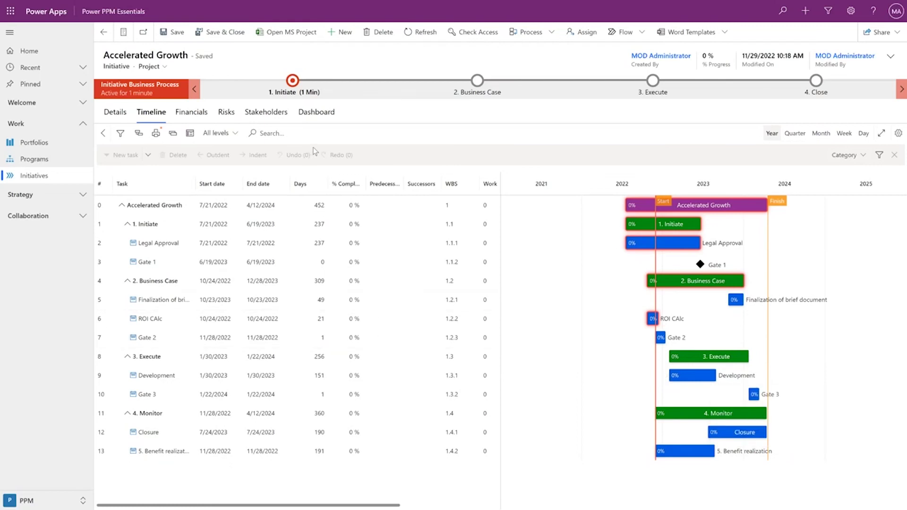
key(alt+Tab)
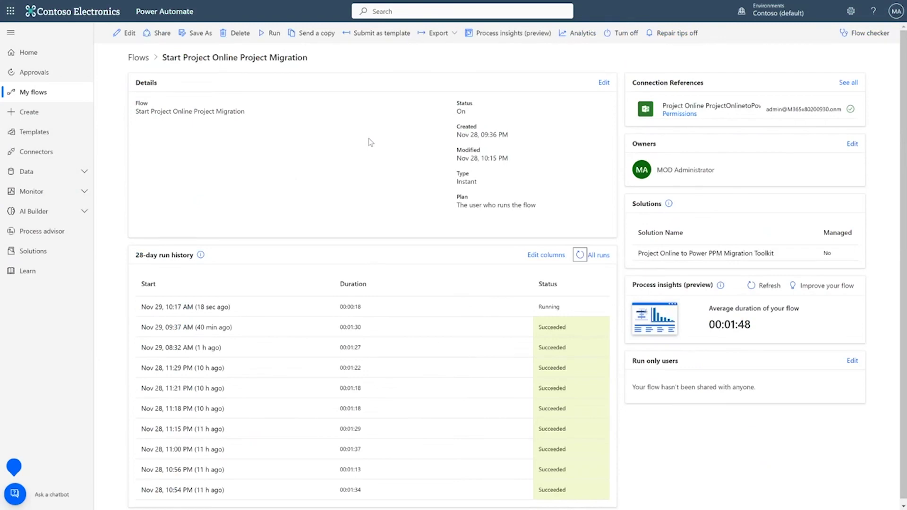
key(alt+Tab)
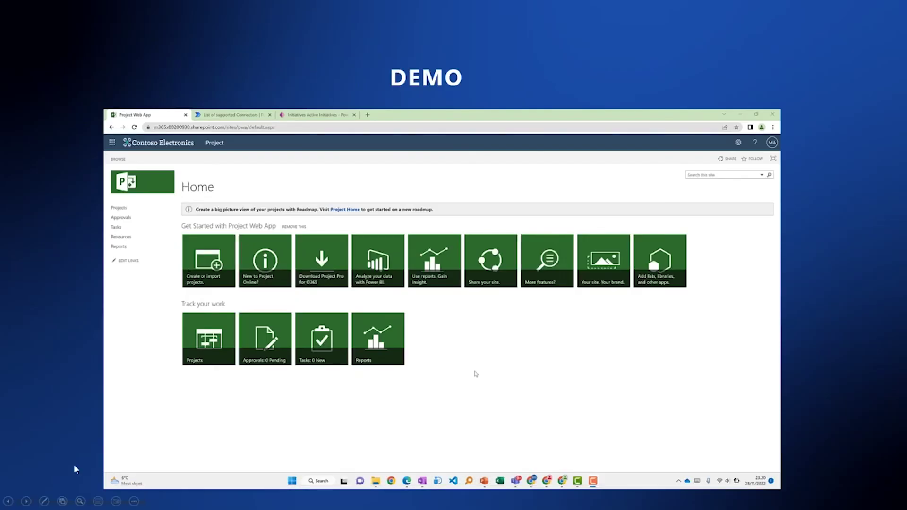
click(25, 501)
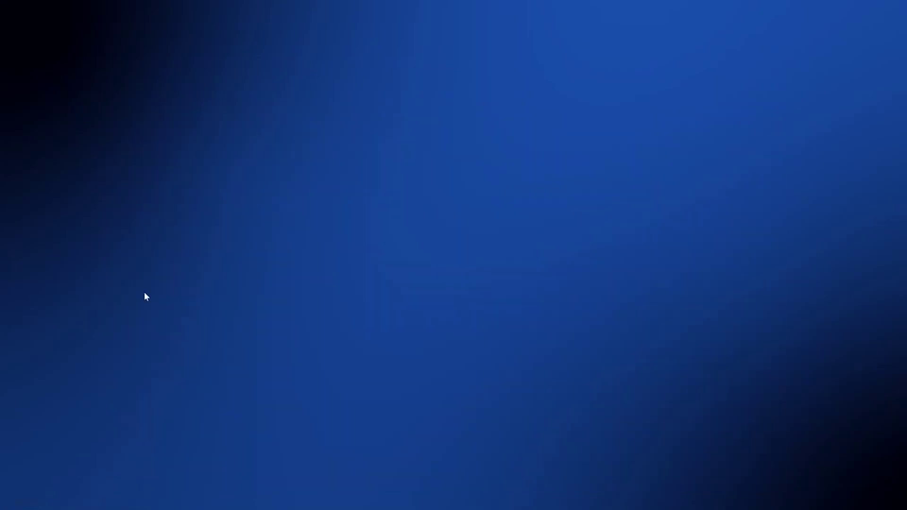